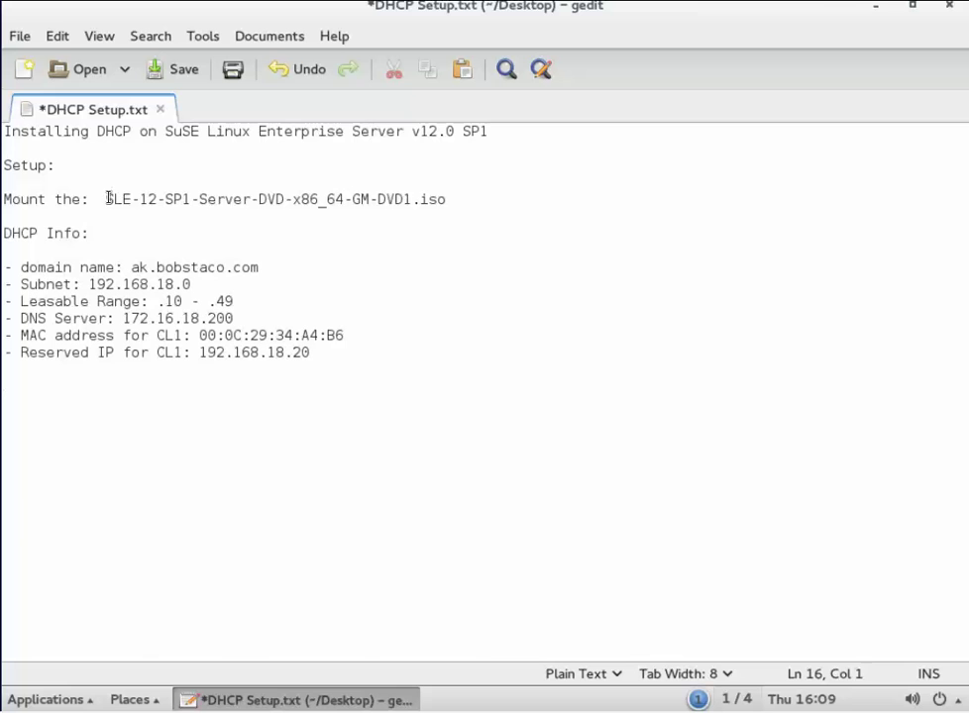
Review the setup notes for the ISO to mount, the domain name, the leasable range and CL1's reserved IP
drag(106, 197, 451, 198)
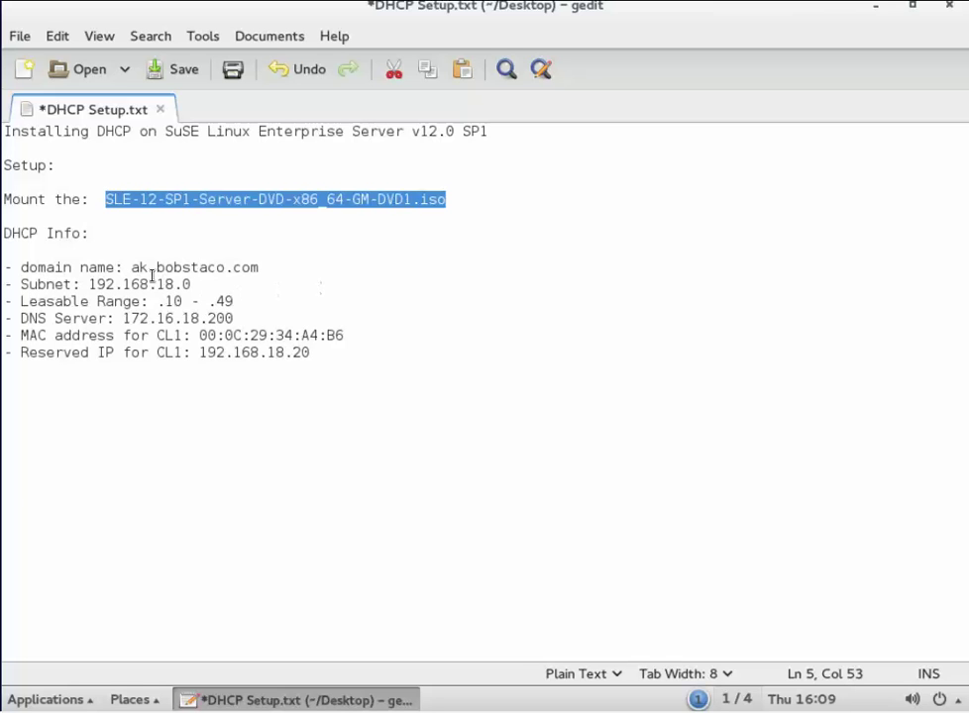
drag(131, 268, 146, 275)
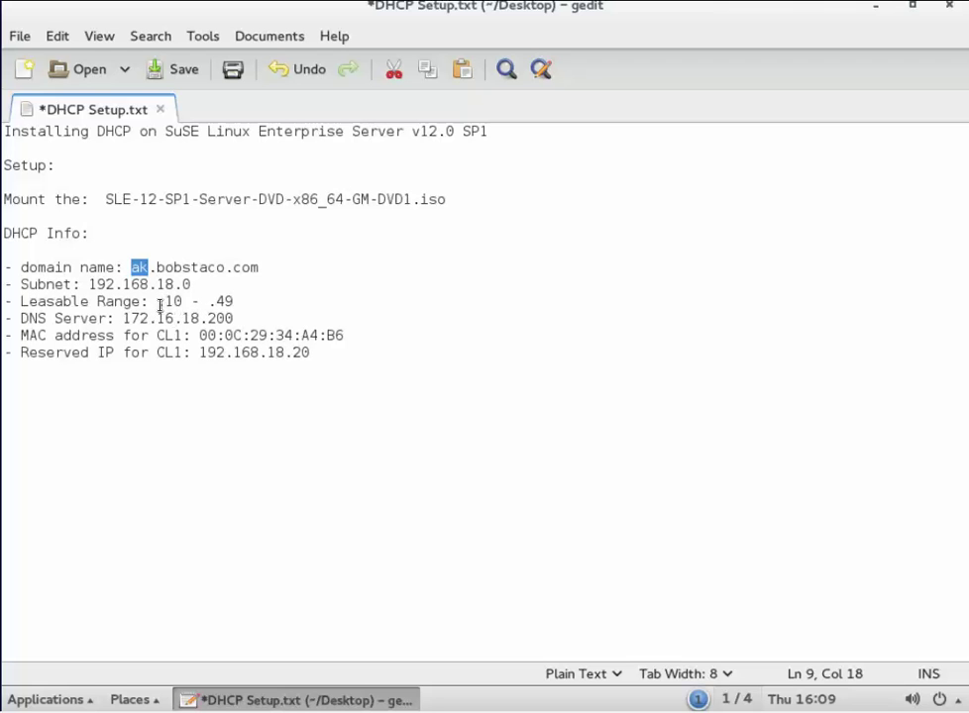
drag(157, 305, 236, 298)
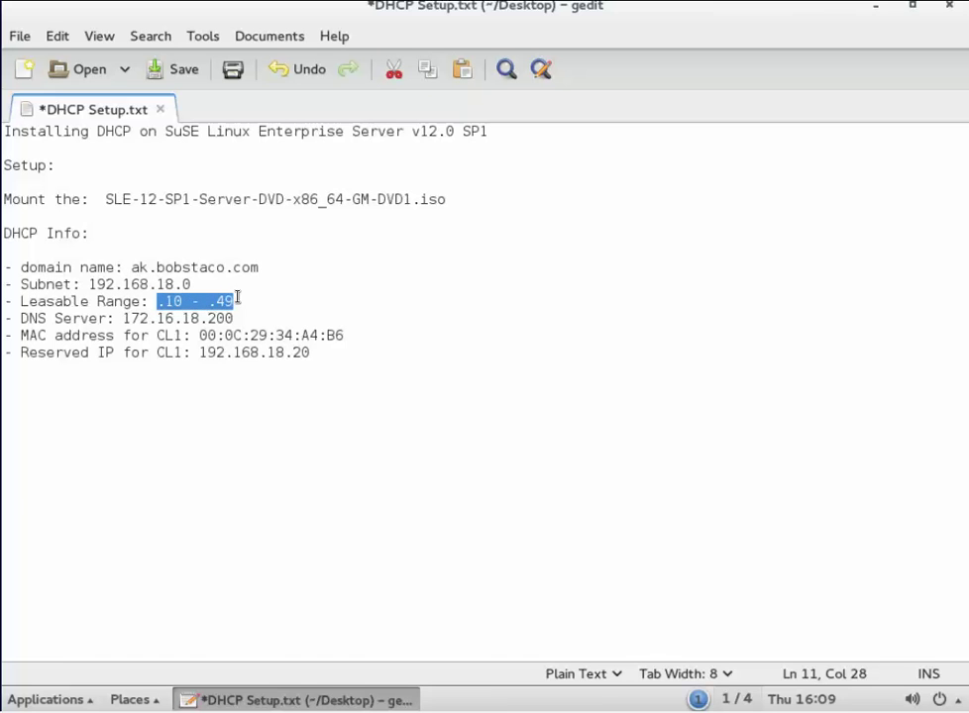
click(223, 367)
click(201, 335)
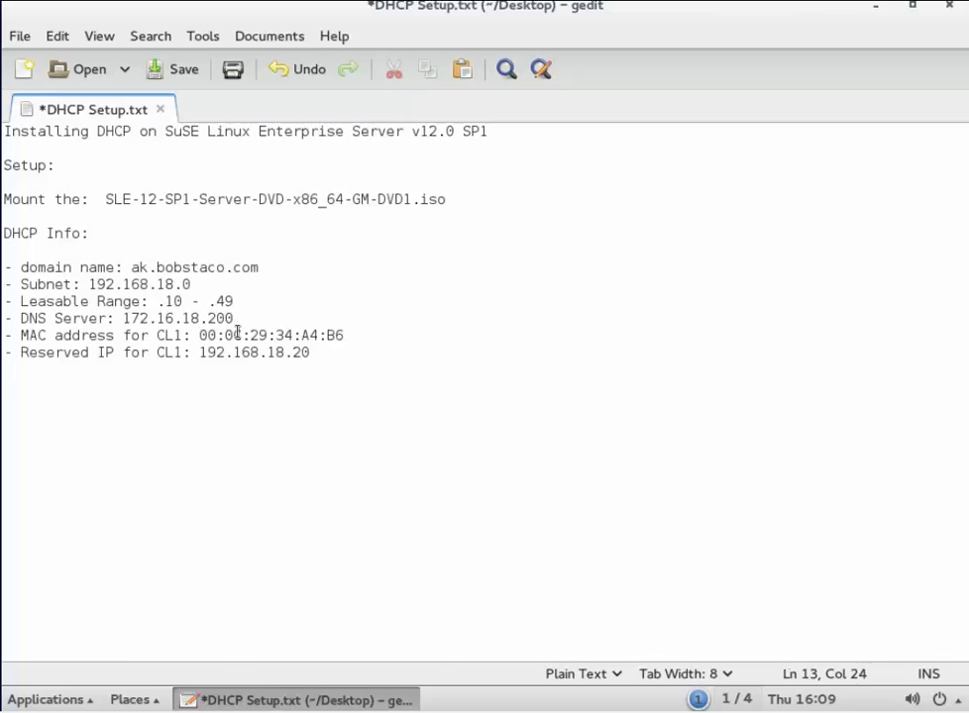
drag(238, 332, 198, 353)
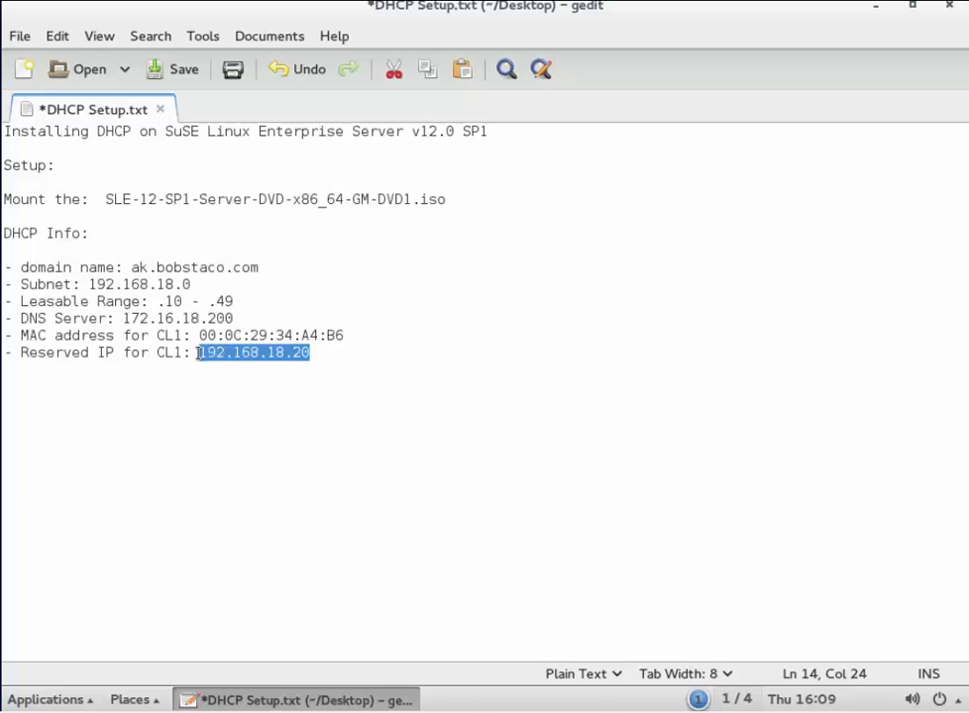
Minimize the setup notes and launch YaST, authenticating with the root password
click(876, 12)
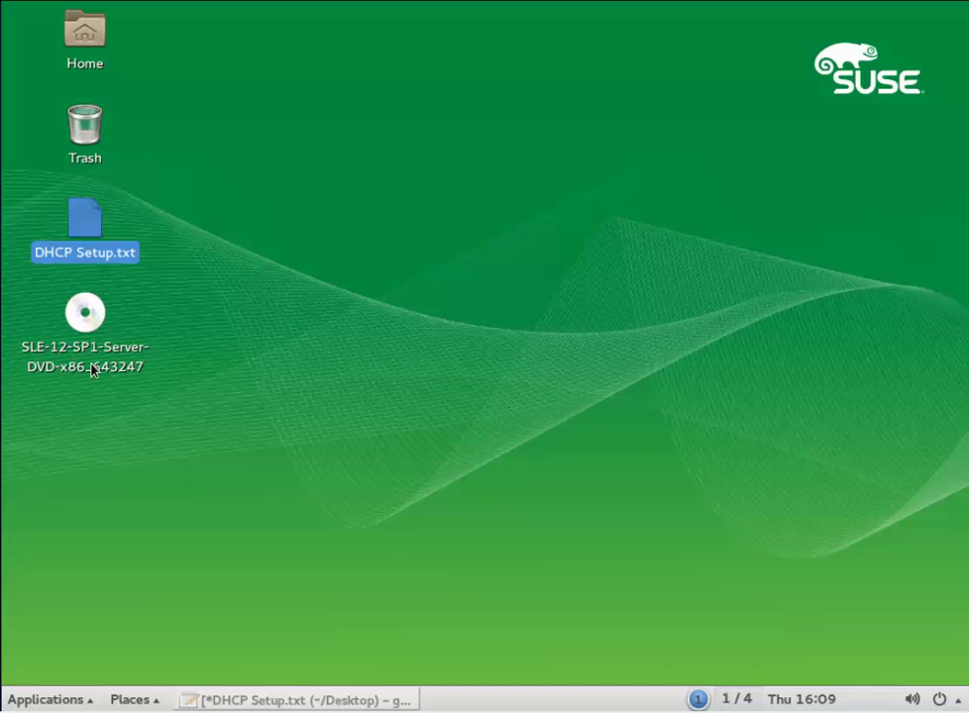
click(59, 702)
mouse_move(84, 465)
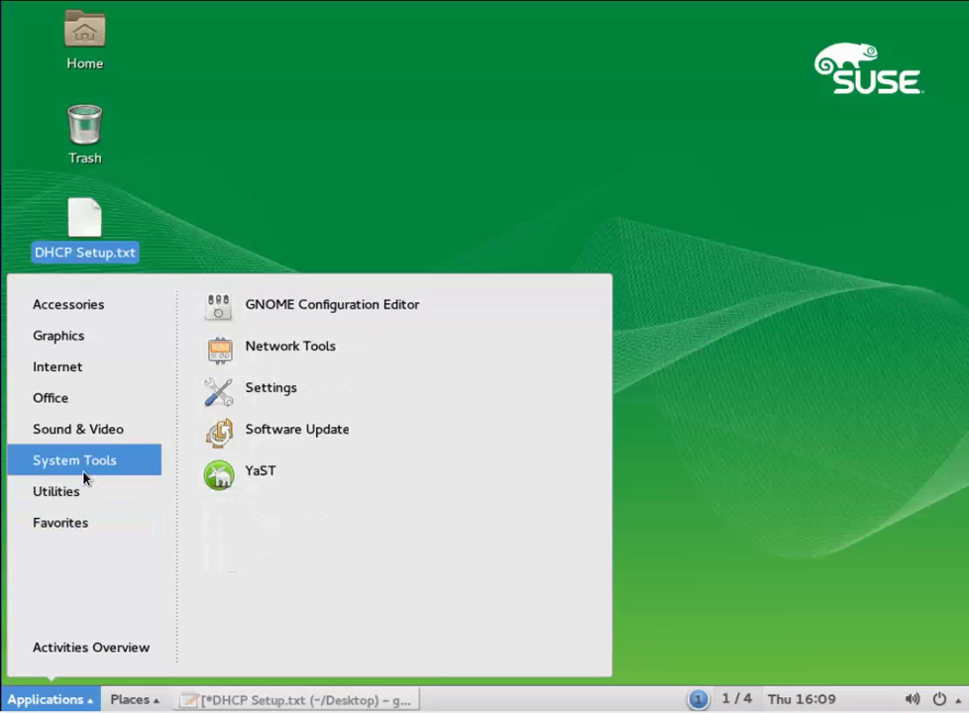
click(214, 476)
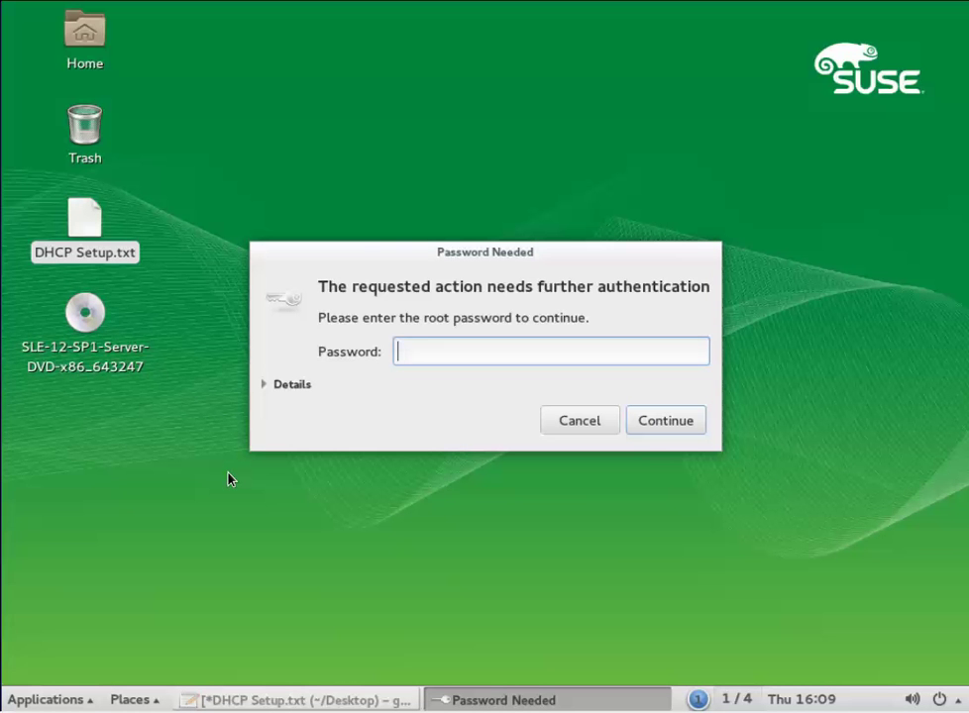
text(**********)
key(Return)
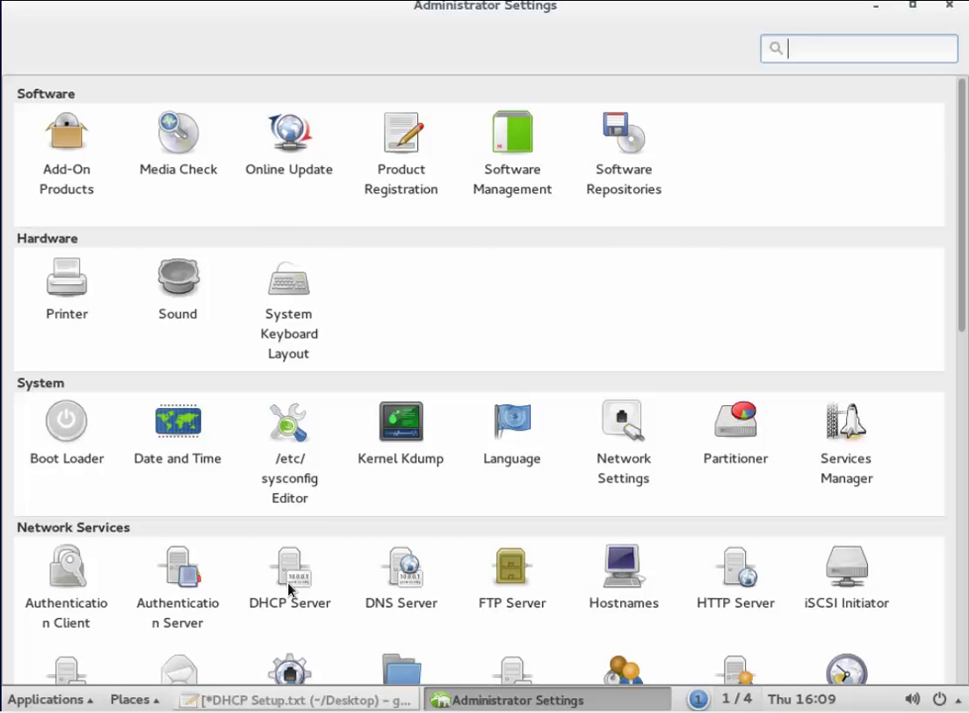
Open the DHCP Server module, select network card eth0 for the service and continue to the global settings
scroll(288, 590, down, 3)
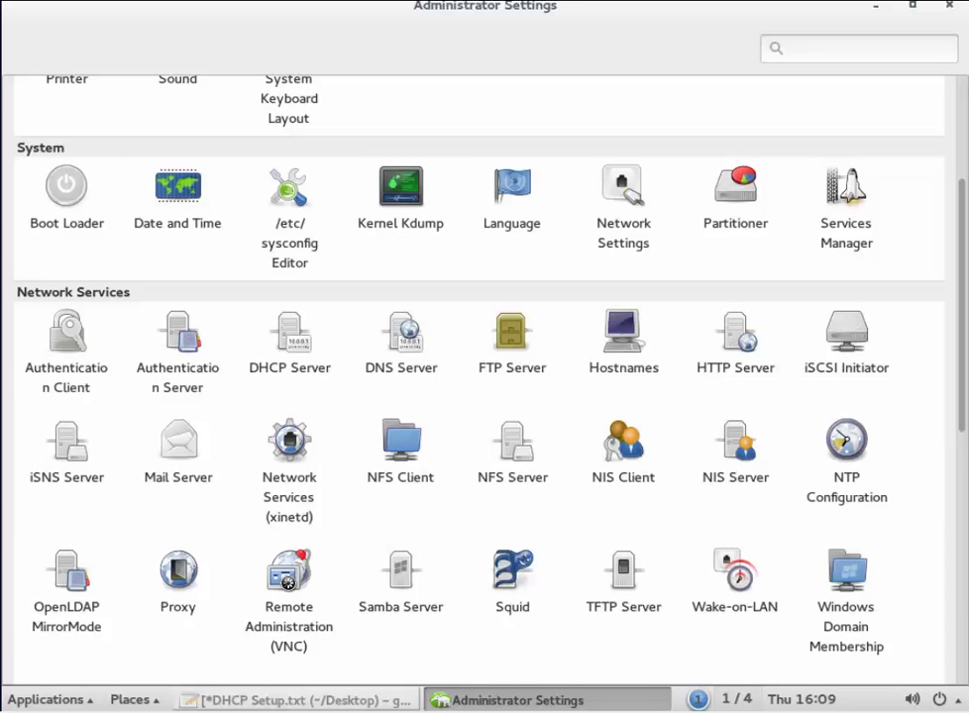
click(277, 477)
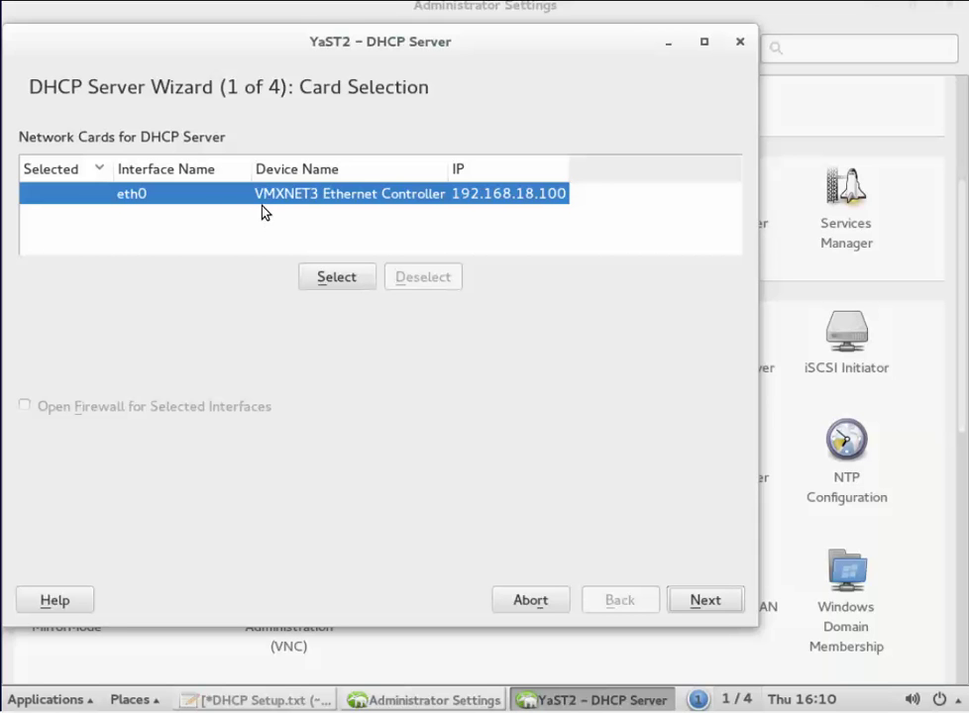
click(336, 280)
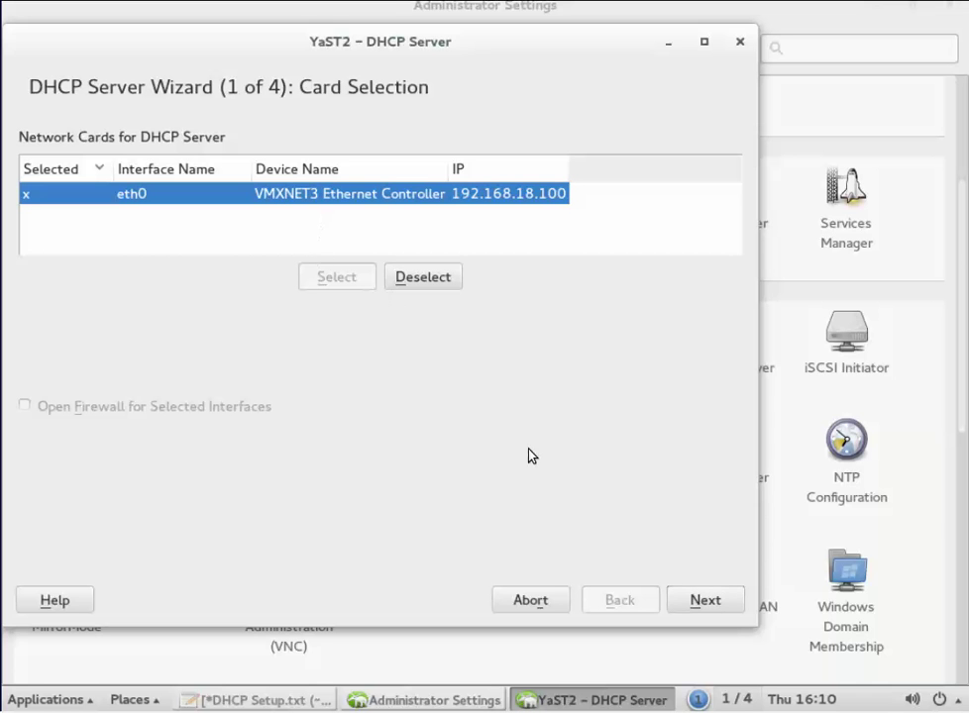
click(705, 602)
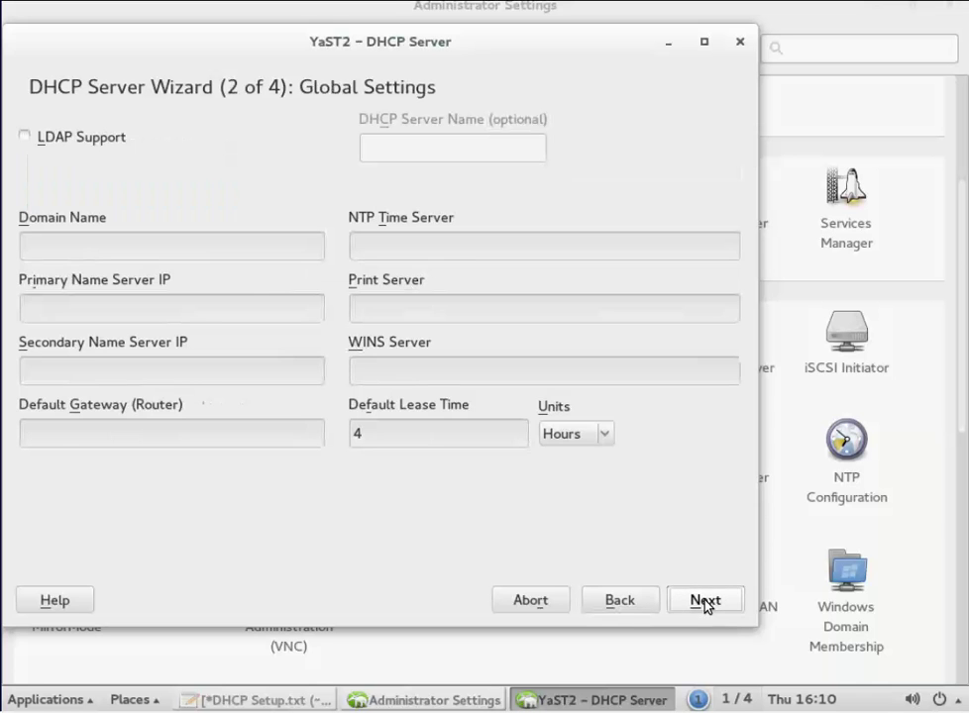
Set the domain name to ak.bobstaco.com, the primary name server to 172.16.18.200 and the default gateway to 192.168.18.2, and continue
click(120, 243)
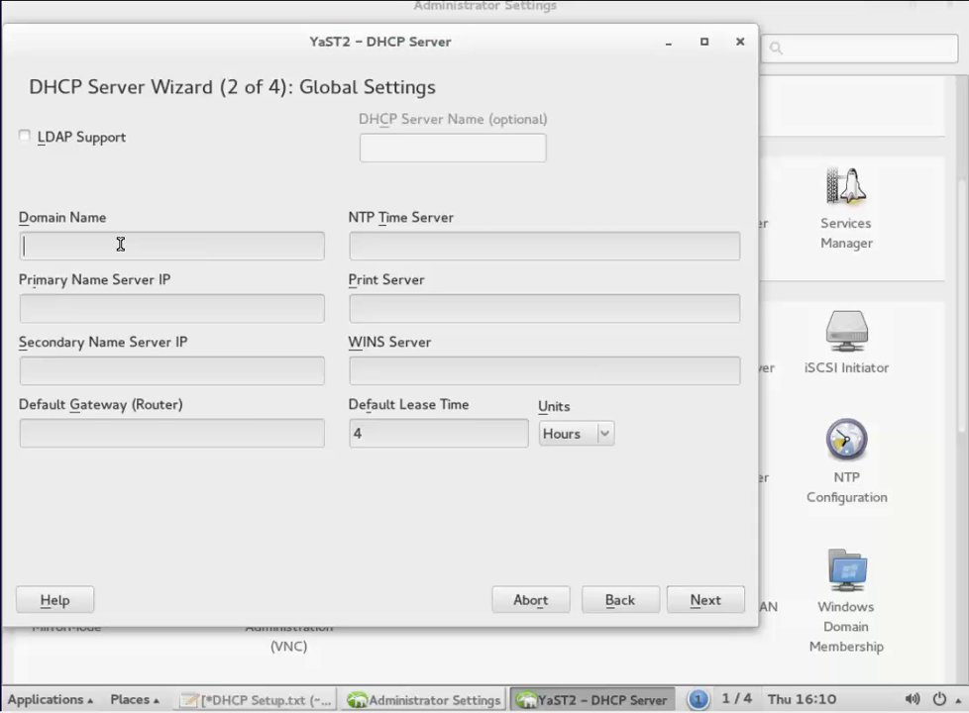
text(ak.bobstaco.com)
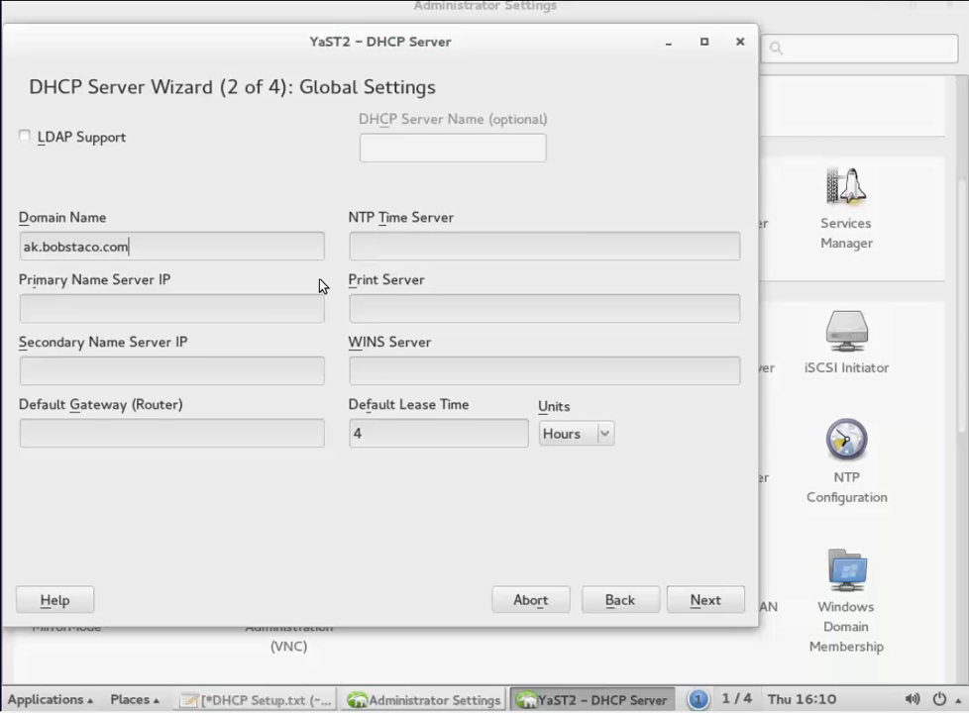
click(240, 312)
text(172.16.18.200)
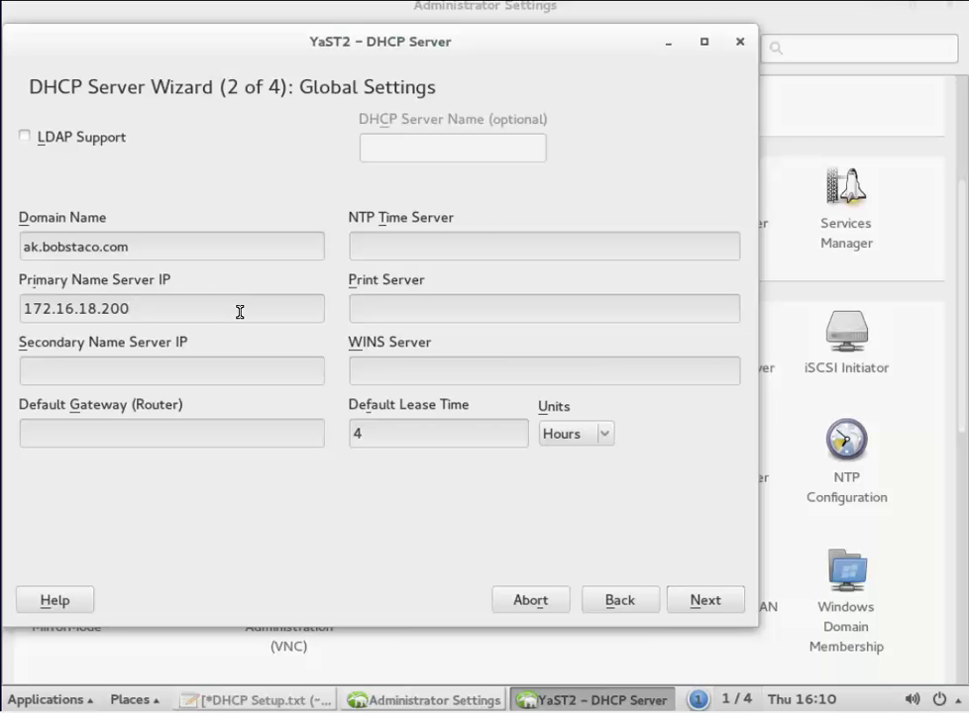
click(100, 430)
text(192.168)
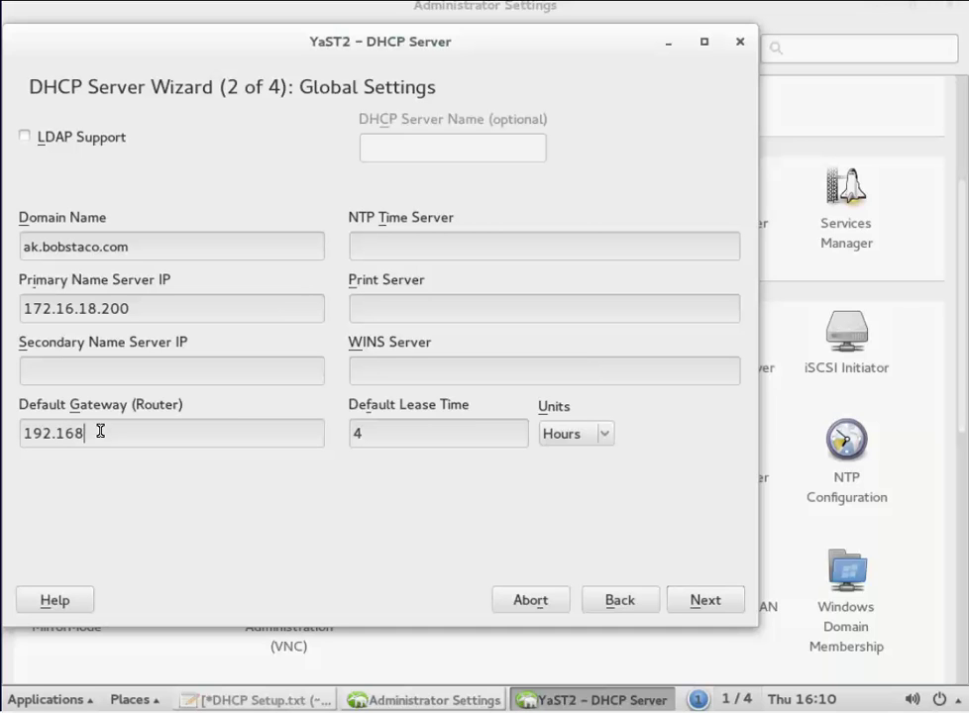
text(.11.2)
click(705, 600)
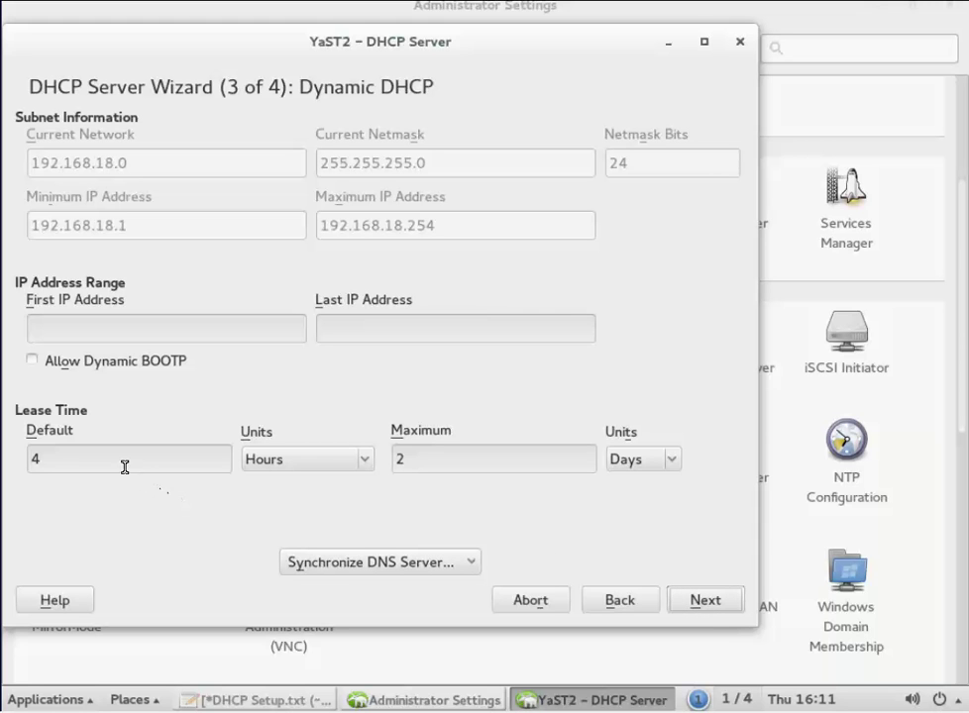
Set the default lease time to 8 hours and the IP address range to 192.168.18.10 through 192.168.18.49, and continue
drag(78, 462, 28, 456)
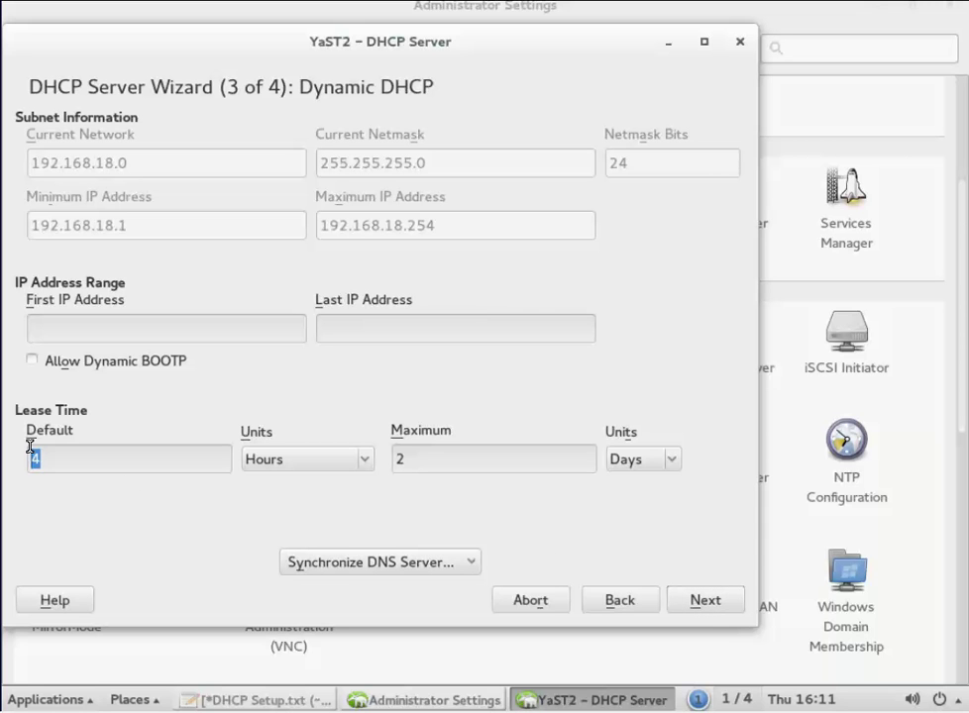
text(8)
click(72, 323)
text(192.16)
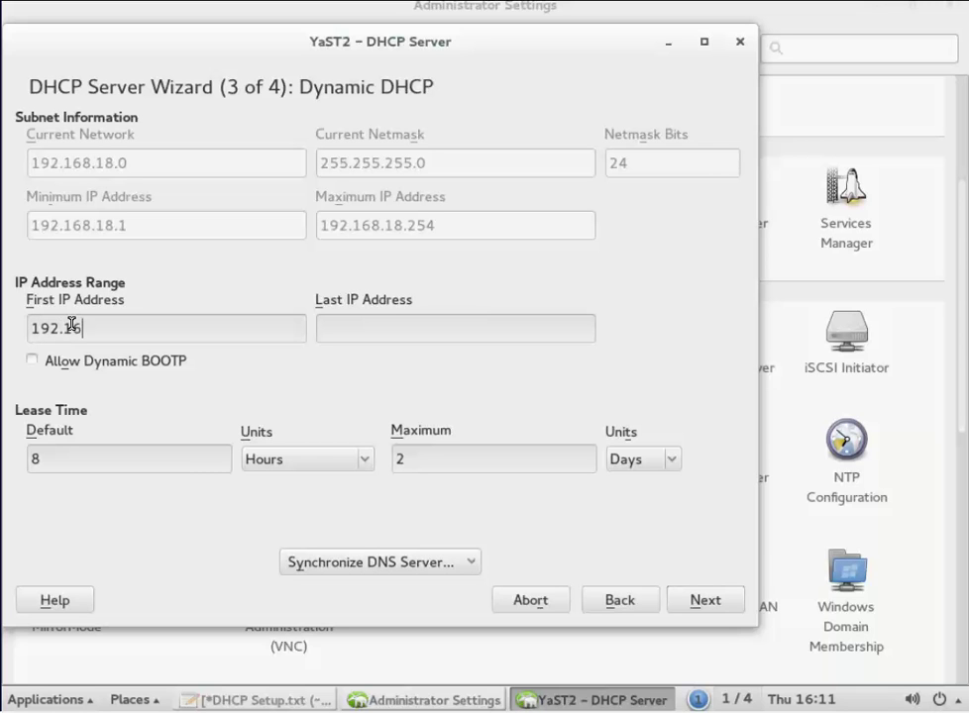
text(8.10)
key(BackSpace)
text(8.10)
click(354, 326)
text(1)
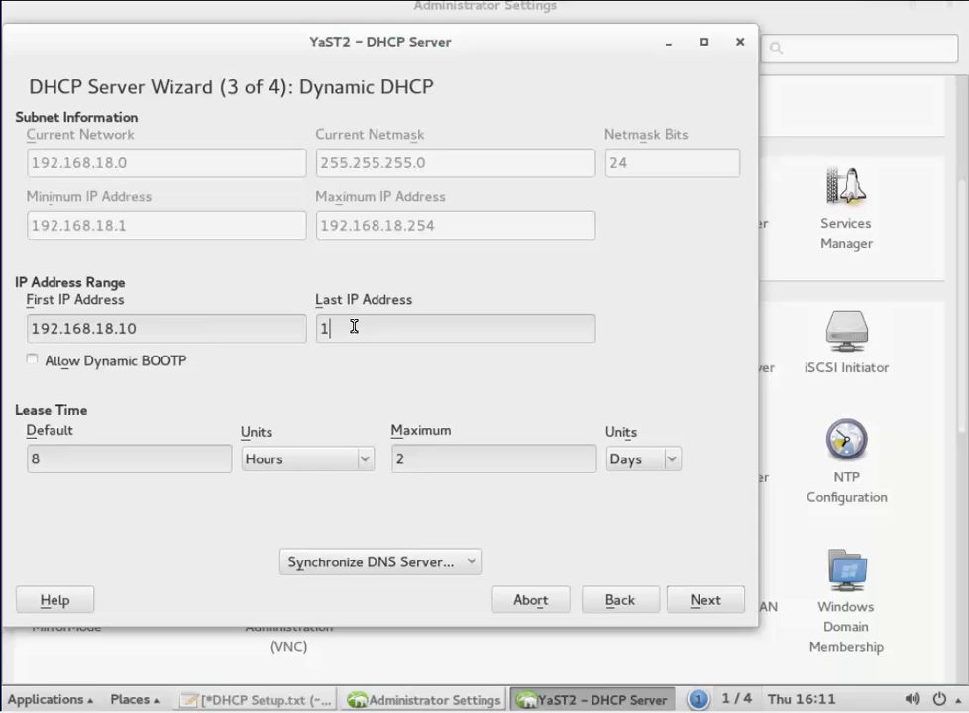
text(92.168.18.49)
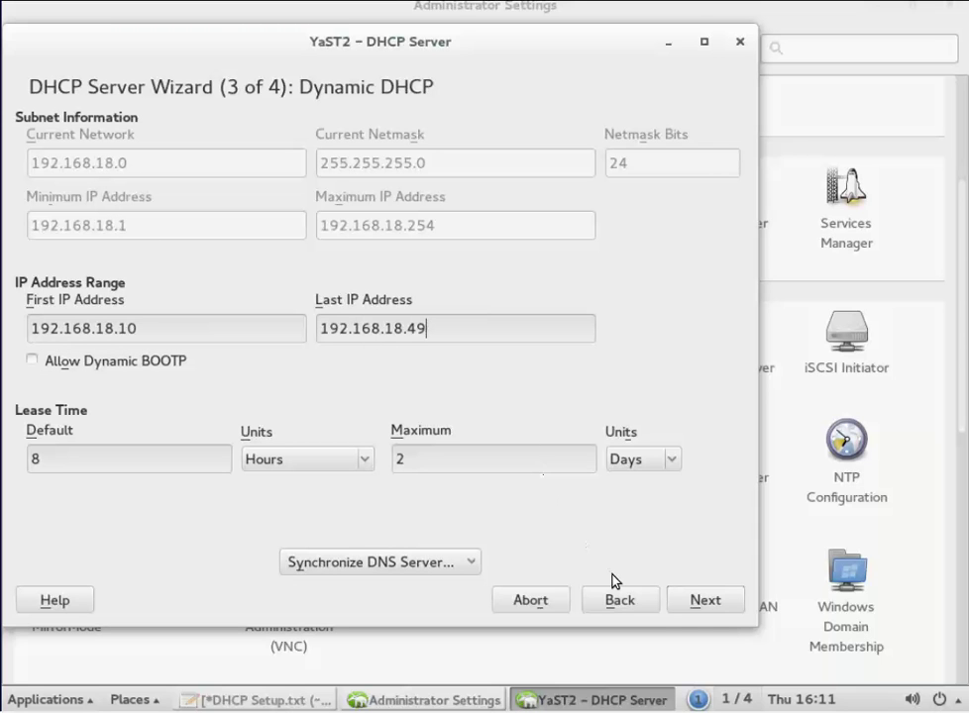
click(705, 602)
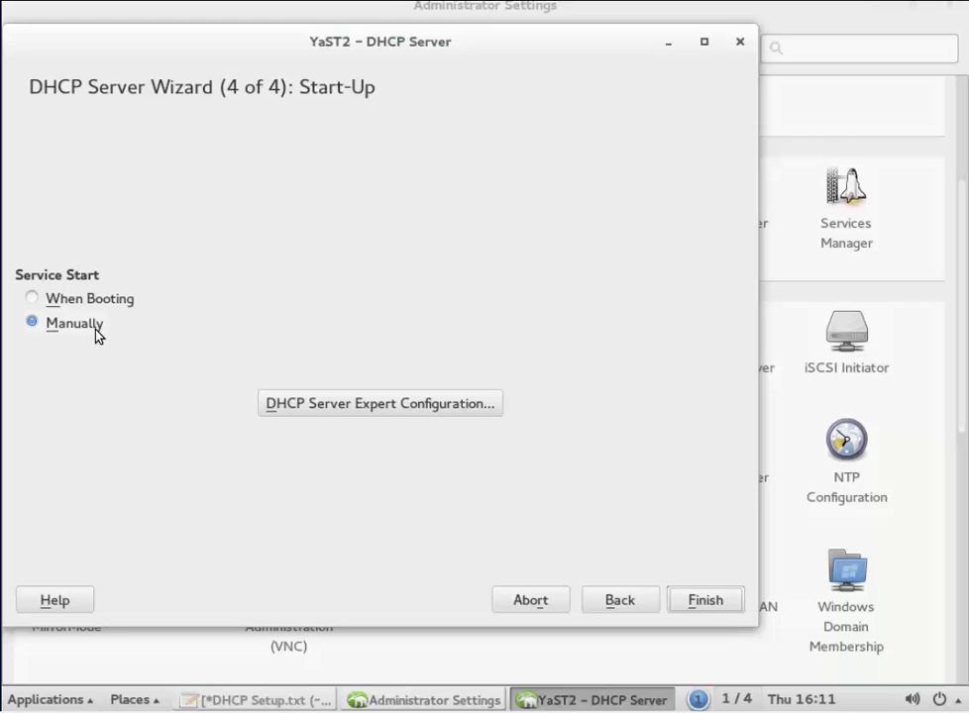
Set the DHCP service to start when booting and finish the wizard
click(33, 299)
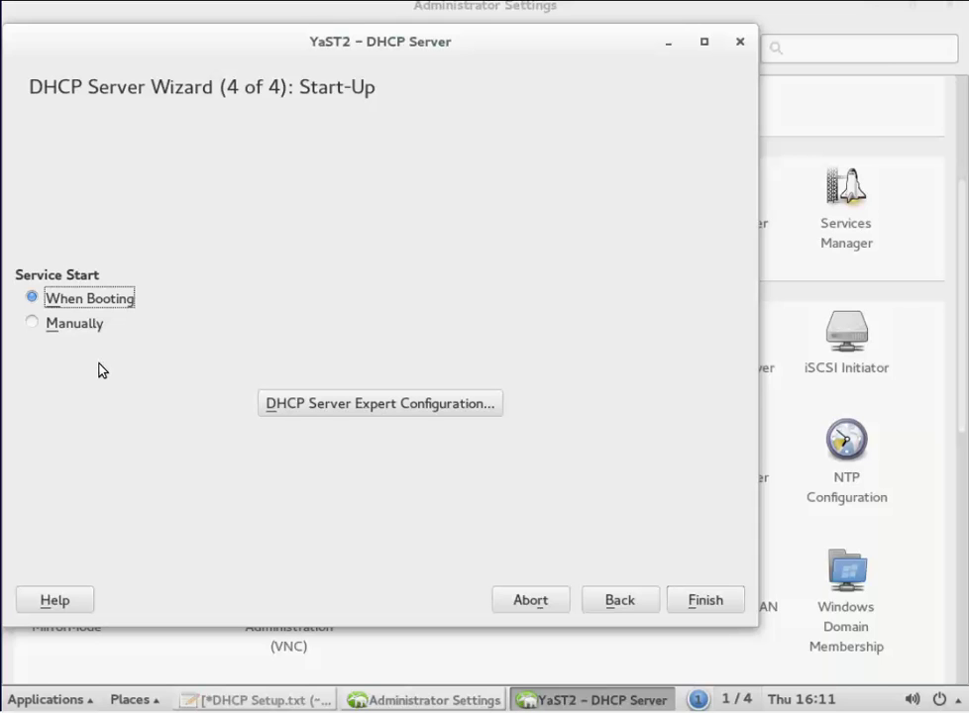
click(711, 606)
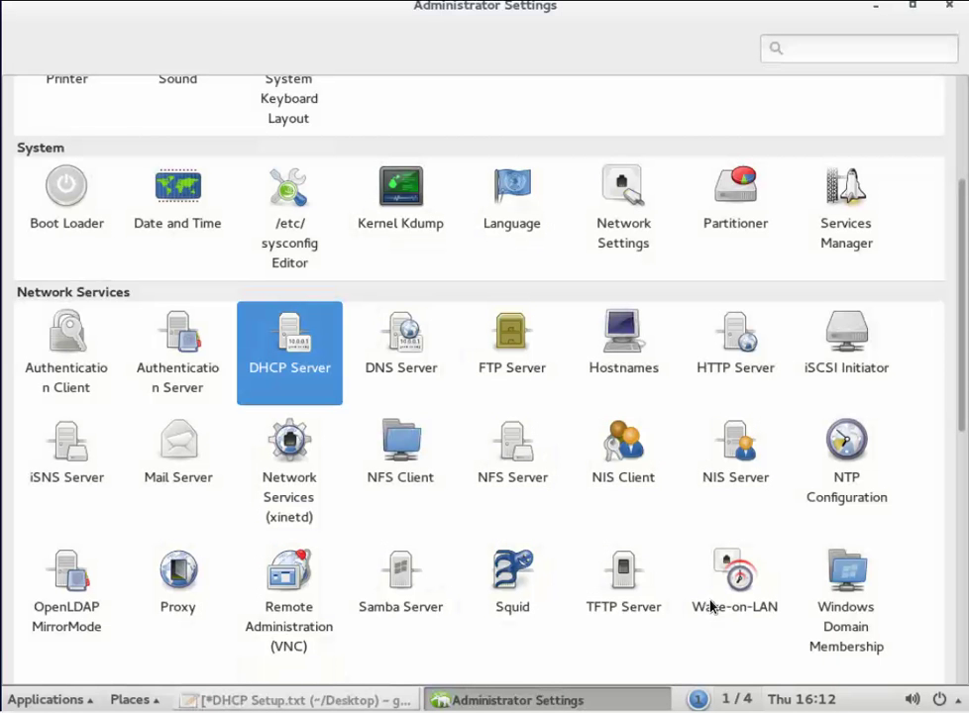
Reopen the DHCP Server module, check its card selection and global settings, and go to Host Management
click(295, 349)
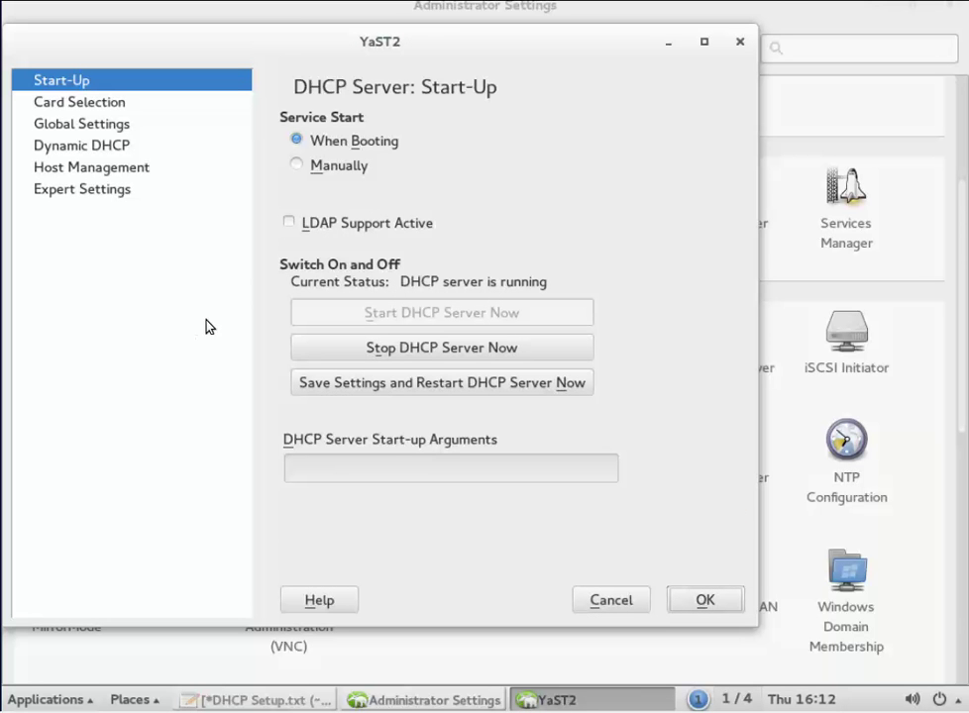
click(95, 102)
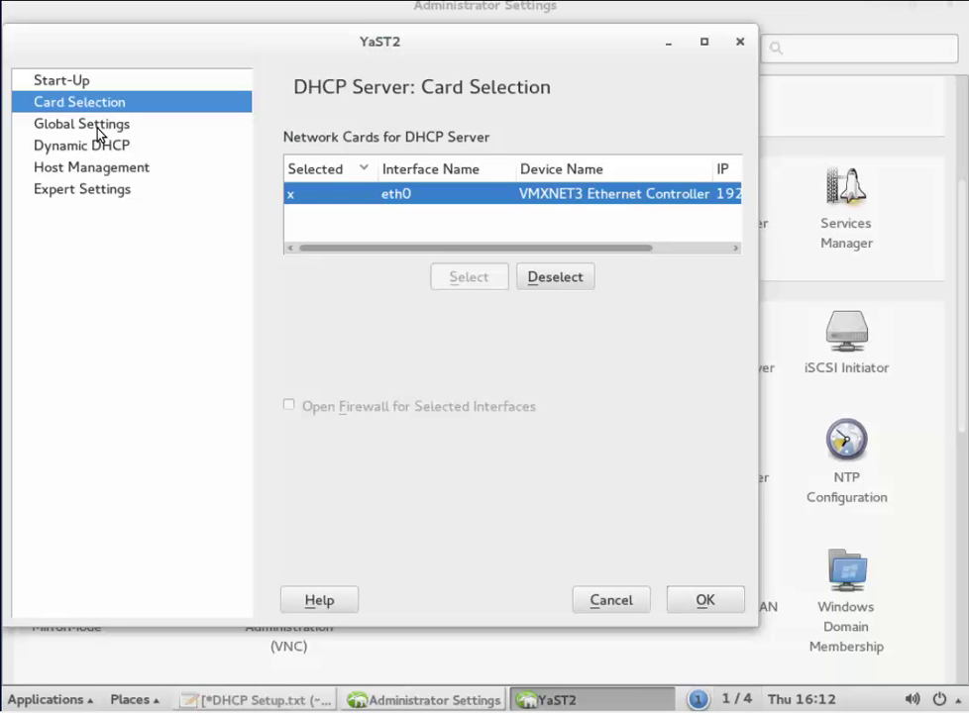
click(98, 130)
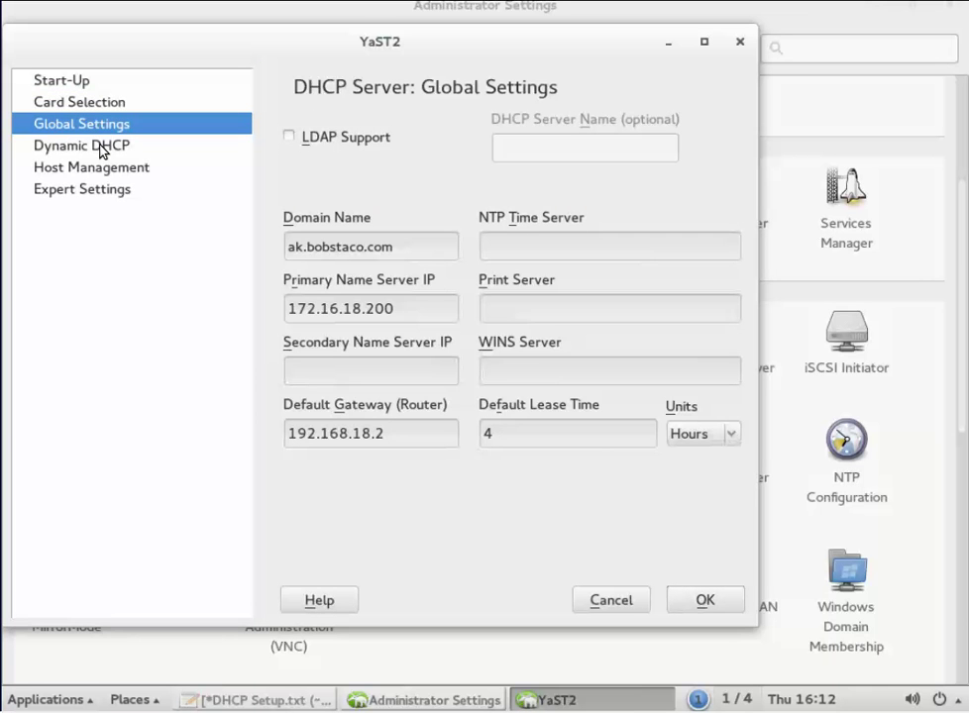
click(98, 169)
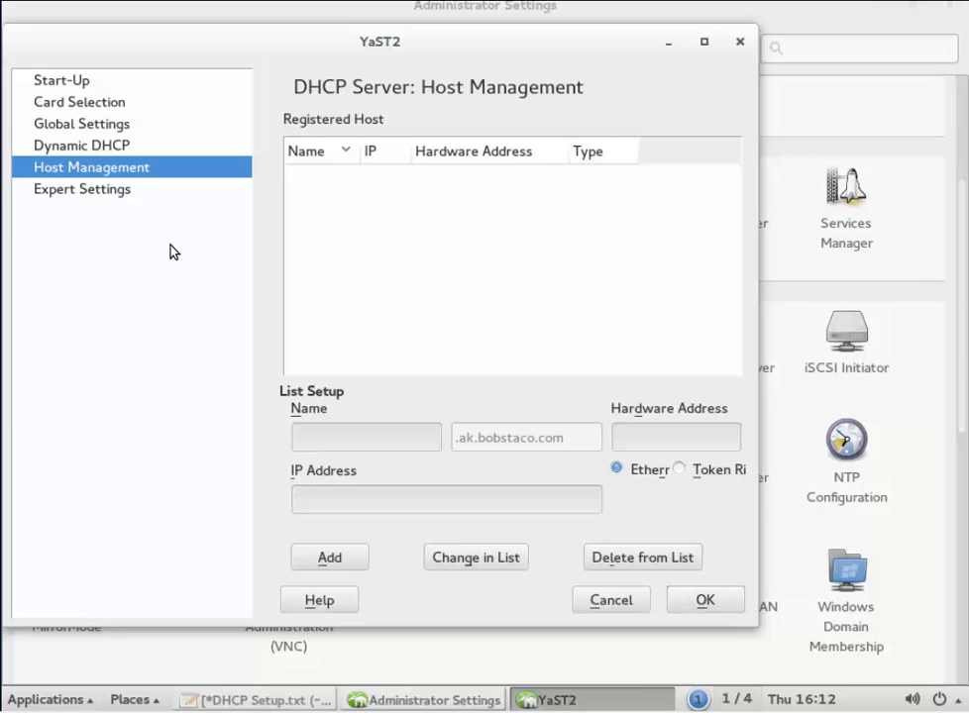
Enter host name cl1 and hardware address 00:0C:29:34:A4:B6, and try to add the host to the registered hosts
click(326, 434)
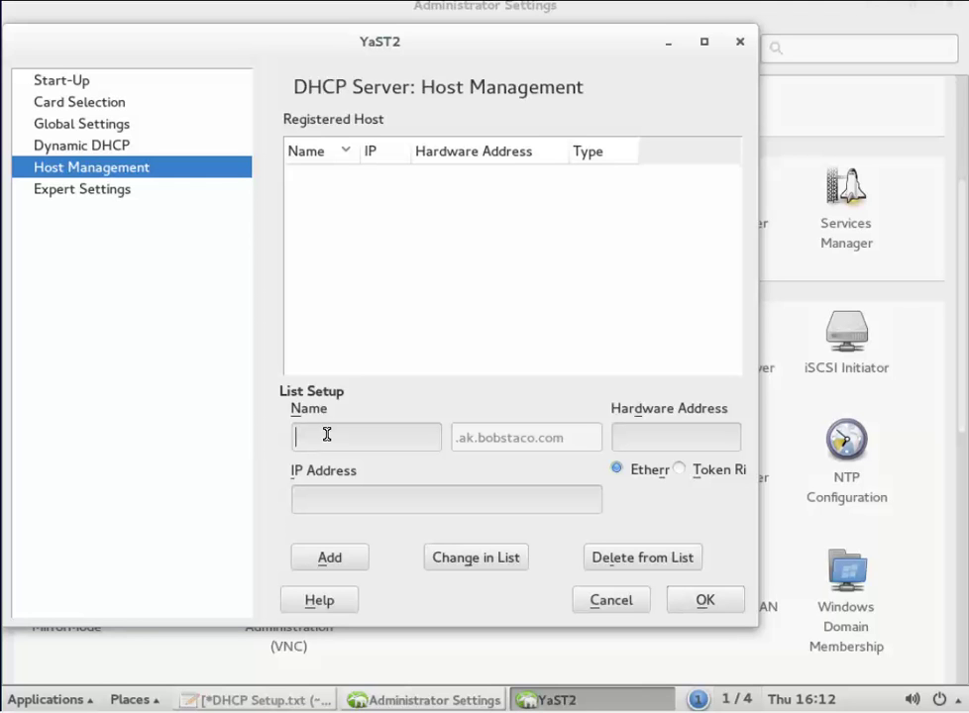
text(cl1)
click(647, 438)
text(00:0C:29:34:A4:B6)
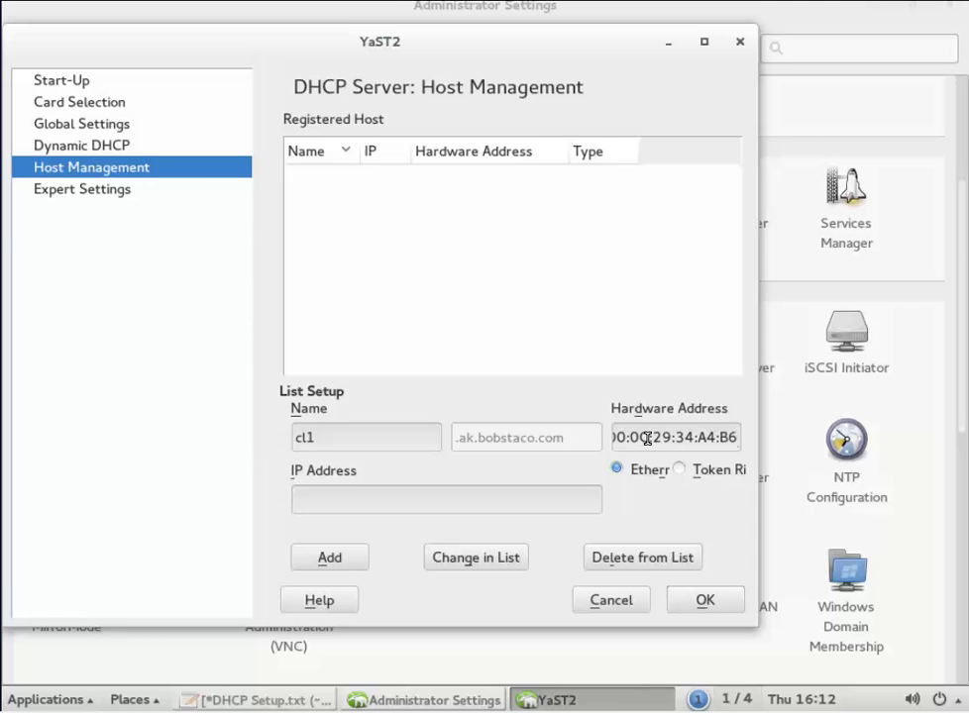
key(Left)
key(Left)
key(Left)
key(Left)
key(Left)
key(Left)
key(Left)
key(Left)
key(Left)
key(Left)
key(Left)
key(Left)
key(Left)
key(Left)
key(Left)
key(Left)
key(Left)
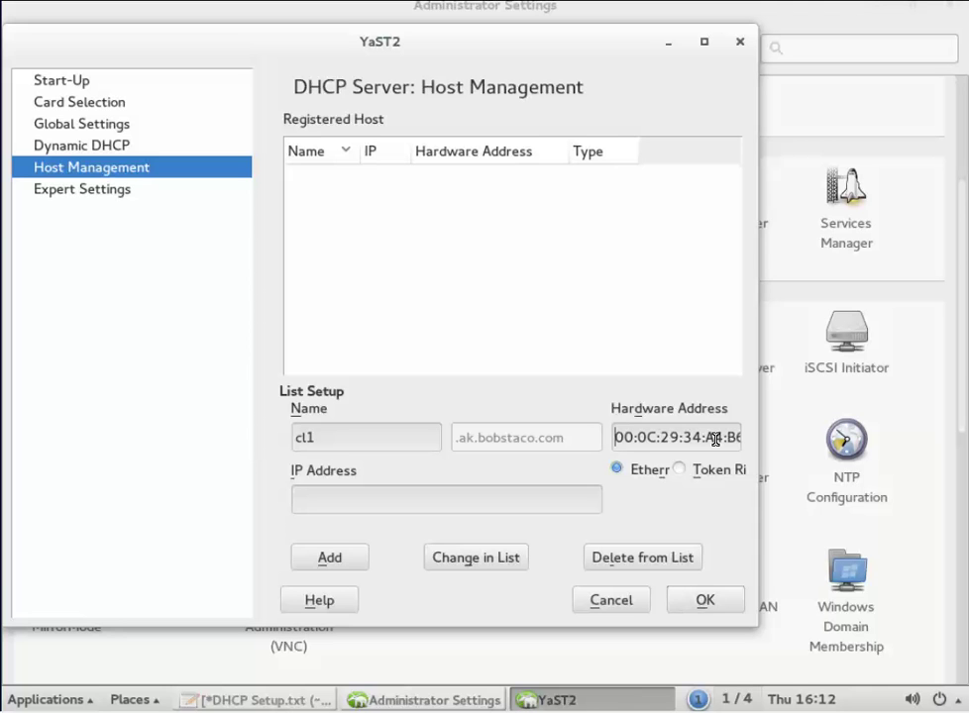
key(Right)
key(Right)
click(329, 558)
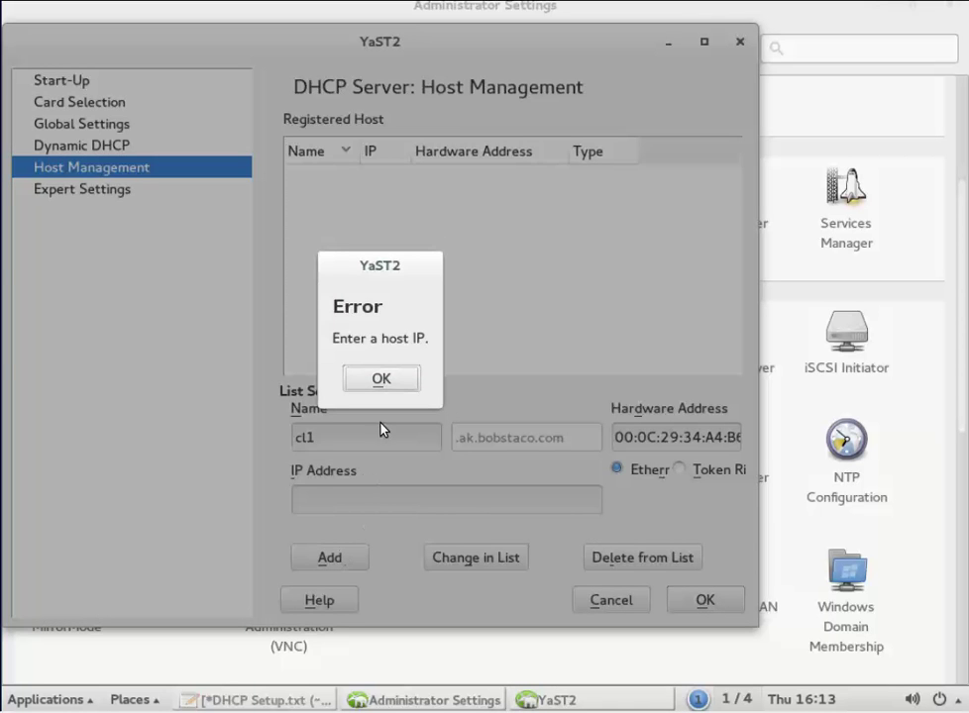
click(380, 379)
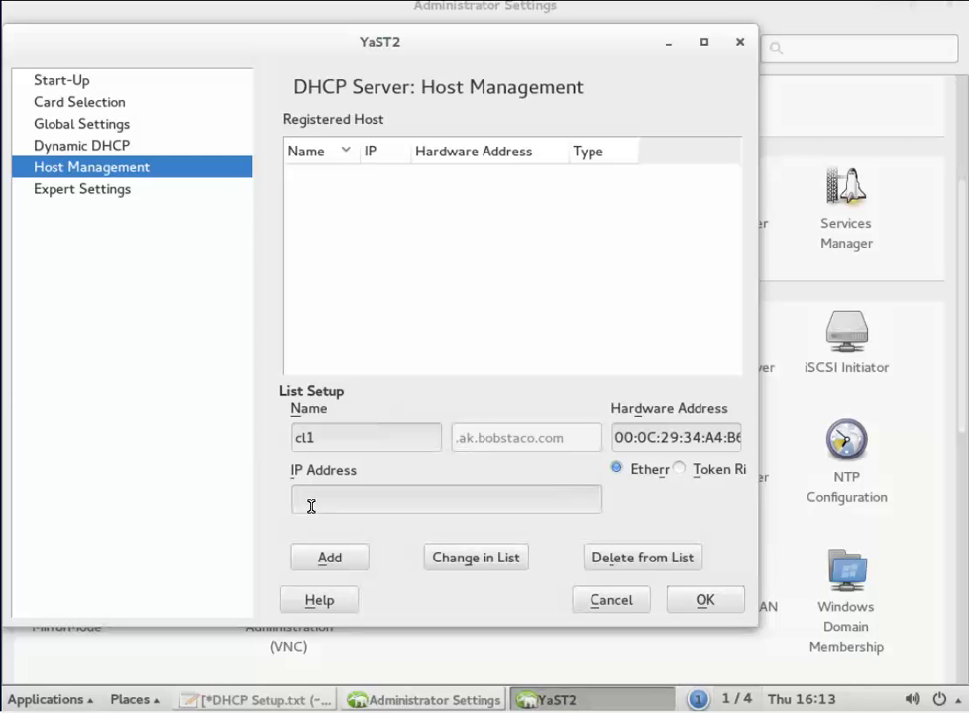
Set the IP address of host cl1 to 192.168.18.20, add it to the registered hosts and save the DHCP server configuration
click(311, 506)
text(192.16)
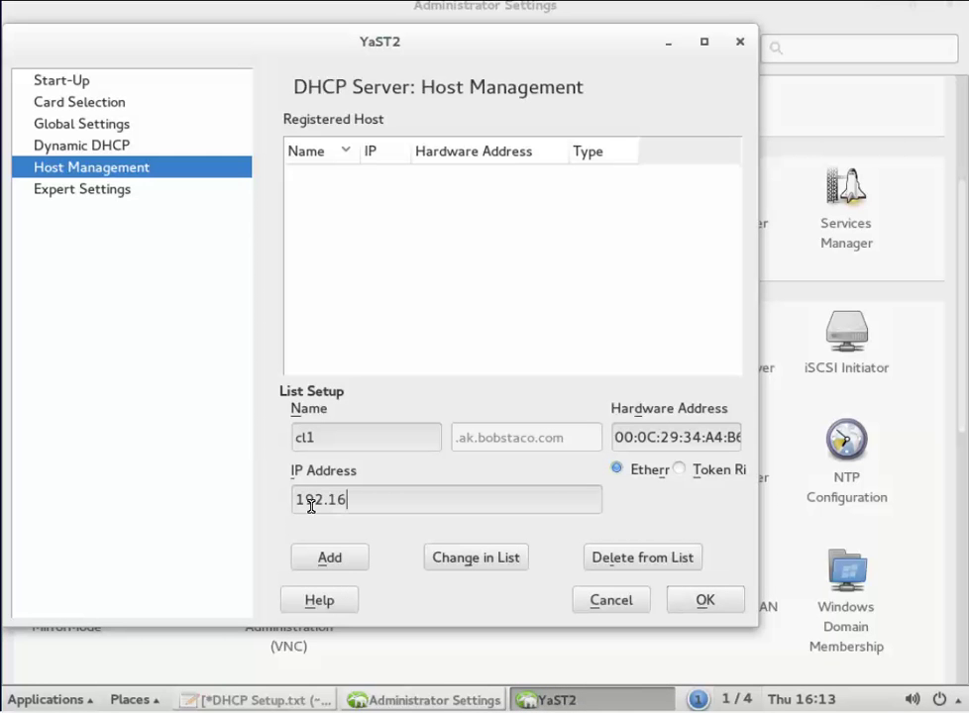
text(8.18.20)
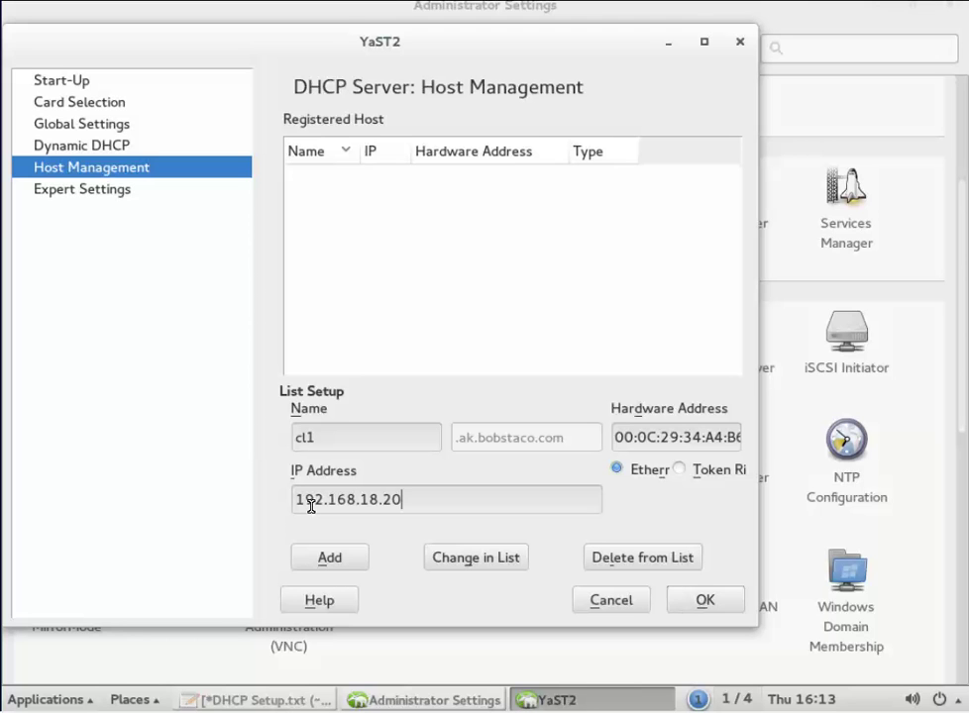
click(331, 562)
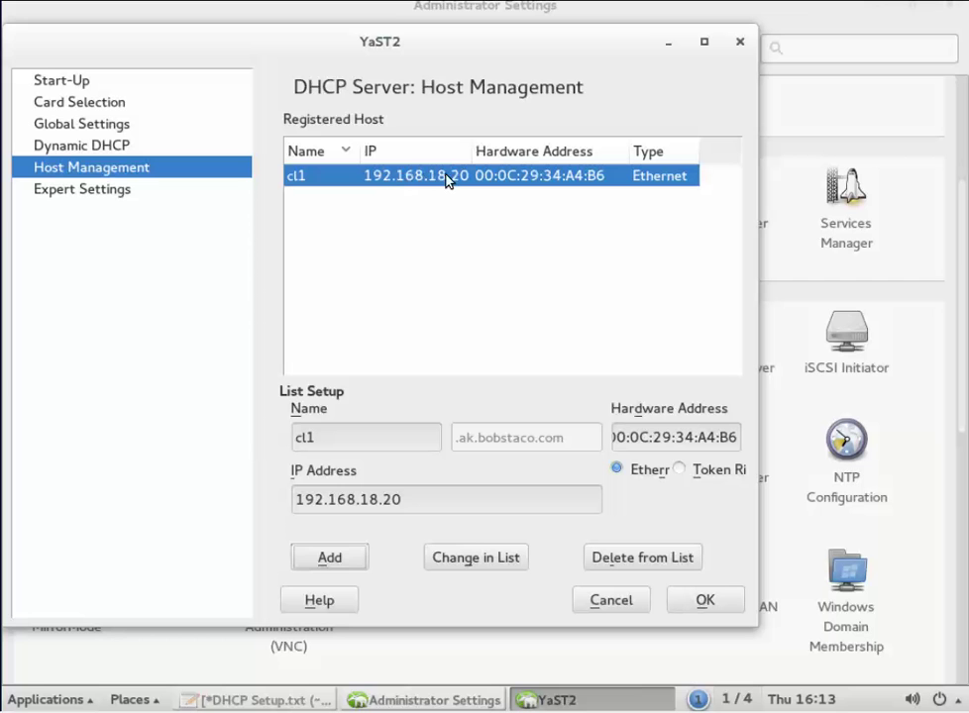
click(706, 602)
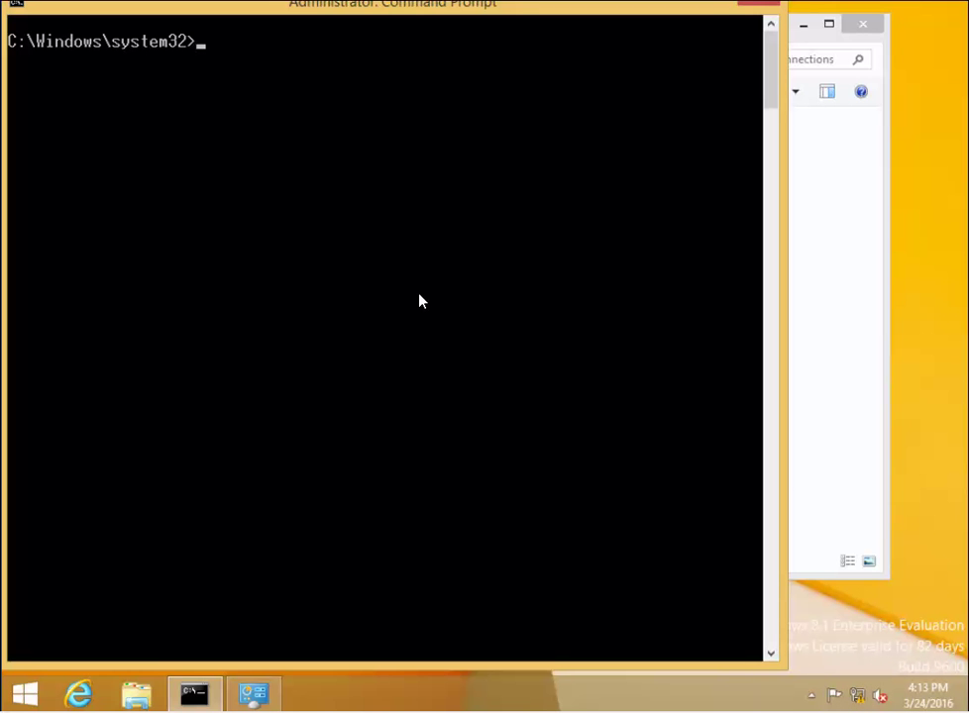
In the Windows client's Command Prompt, renew the DHCP lease with ipconfig /renew
key(Up)
key(Up)
key(Down)
key(BackSpace)
key(BackSpace)
key(BackSpace)
text(ipconfig /renew)
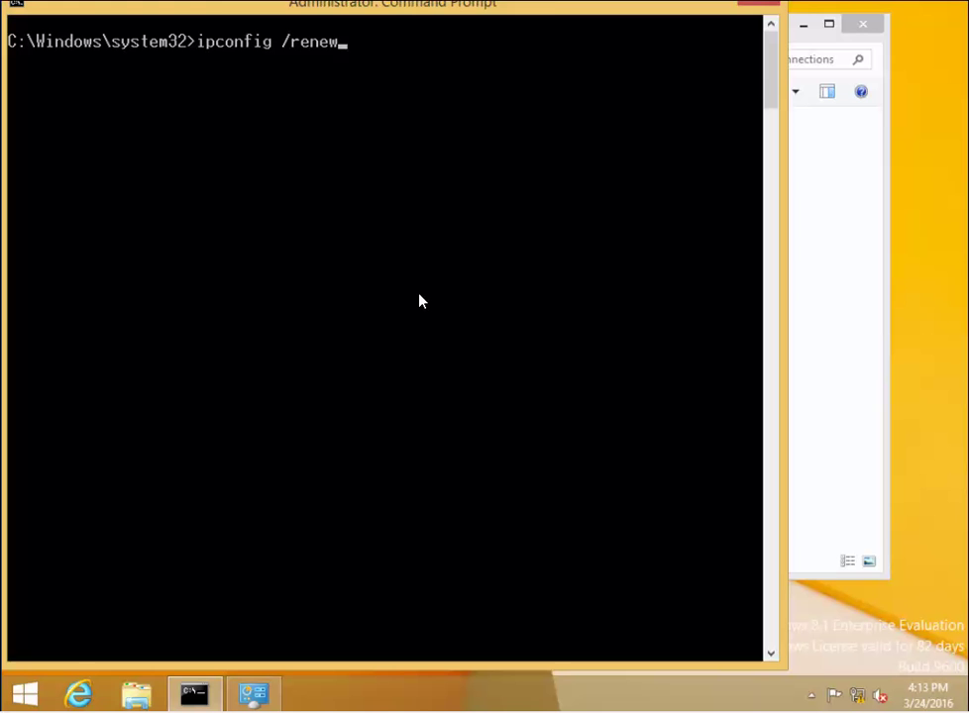
key(Return)
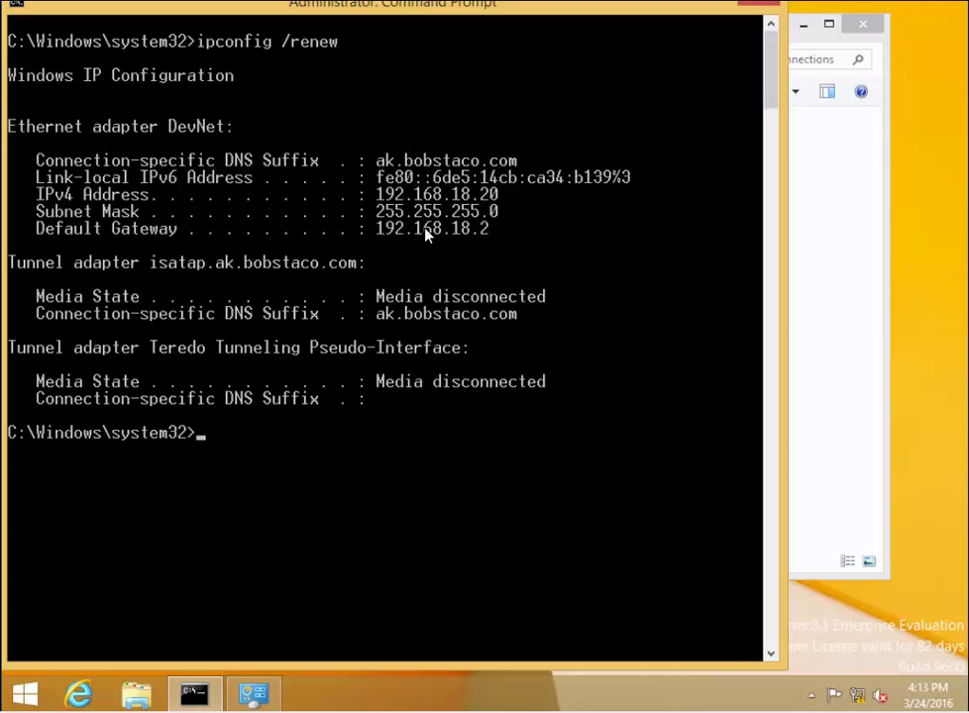
Display the client's full IP configuration with ipconfig /all
key(Up)
key(BackSpace)
key(BackSpace)
key(BackSpace)
key(BackSpace)
key(BackSpace)
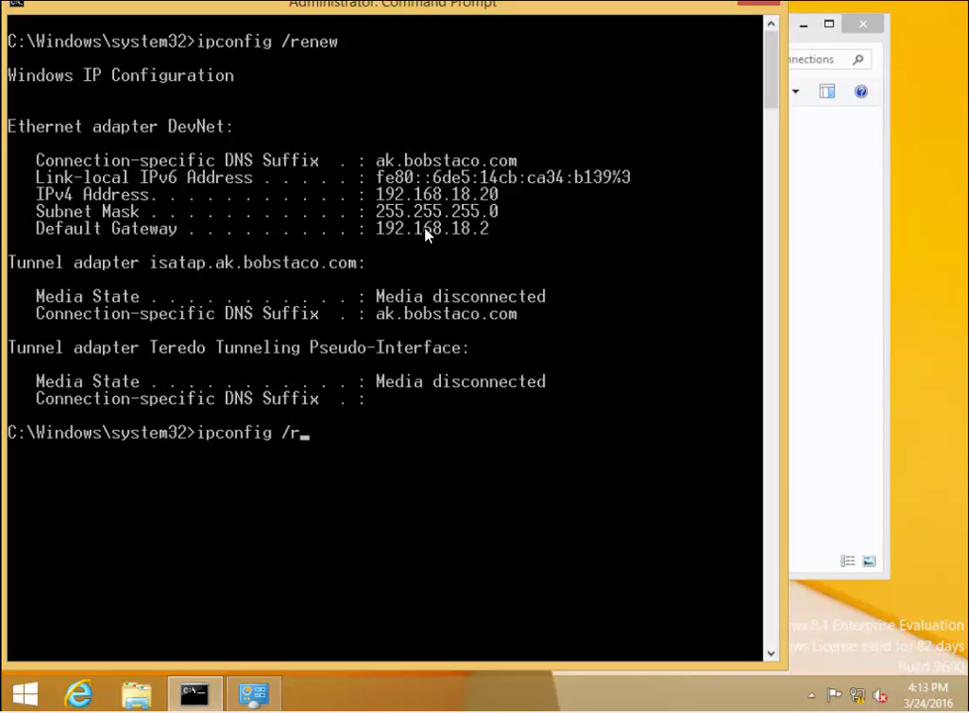
text(all)
key(Return)
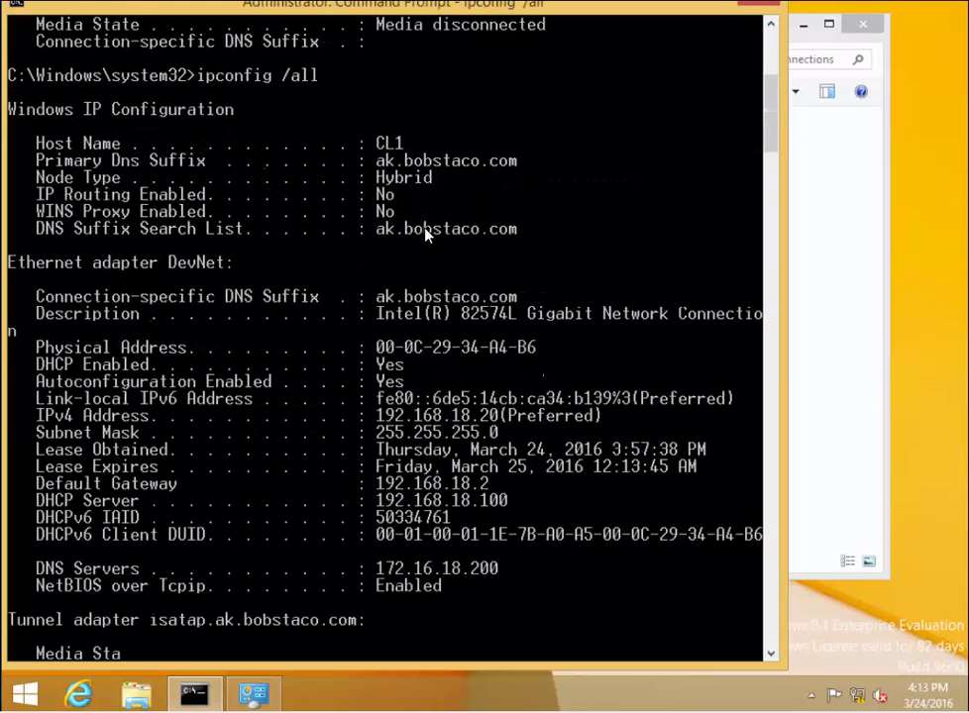